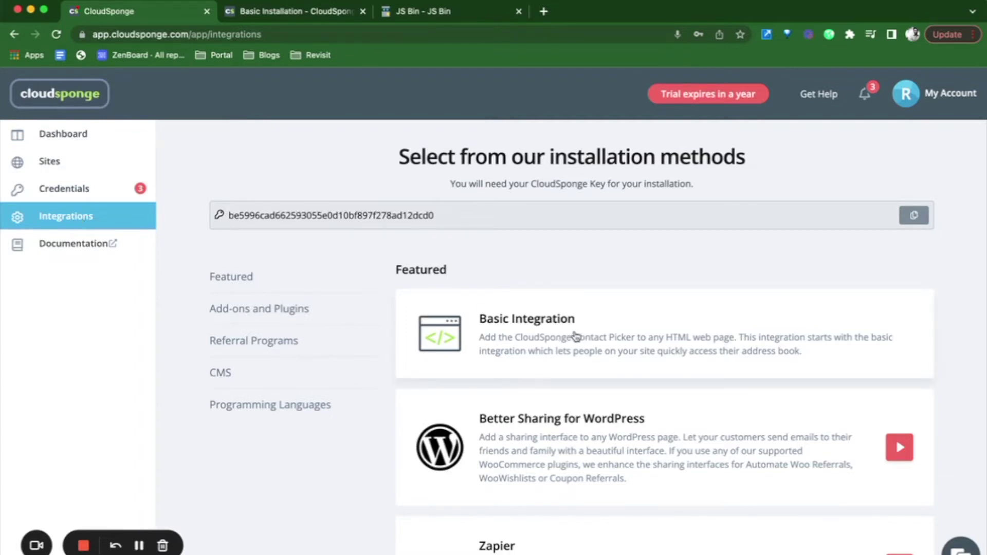
- Copy the CloudSponge contact picker script tag from Basic Installation into the JS Bin head
click(575, 338)
scroll(474, 272, down, 10)
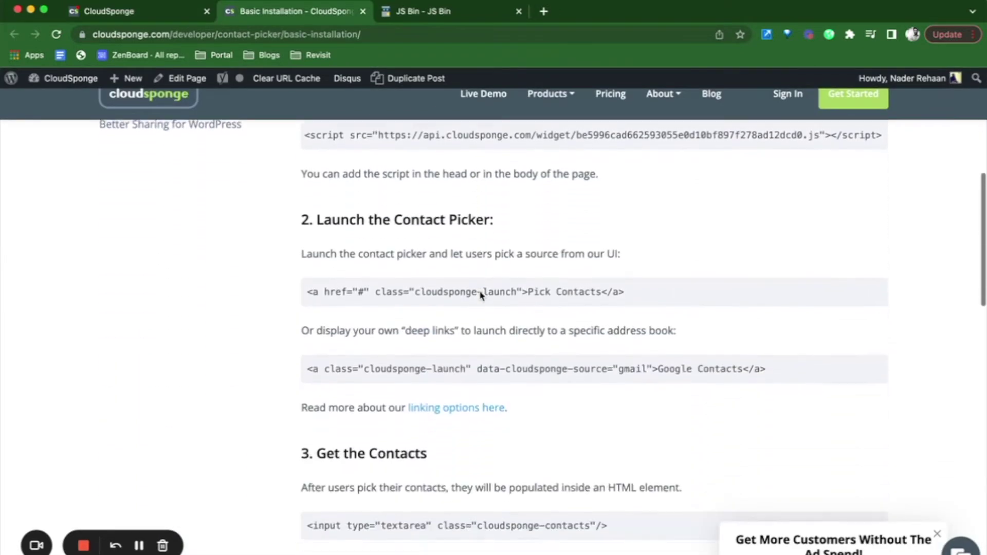
scroll(616, 391, up, 2)
scroll(616, 391, up, 4)
scroll(617, 389, up, 6)
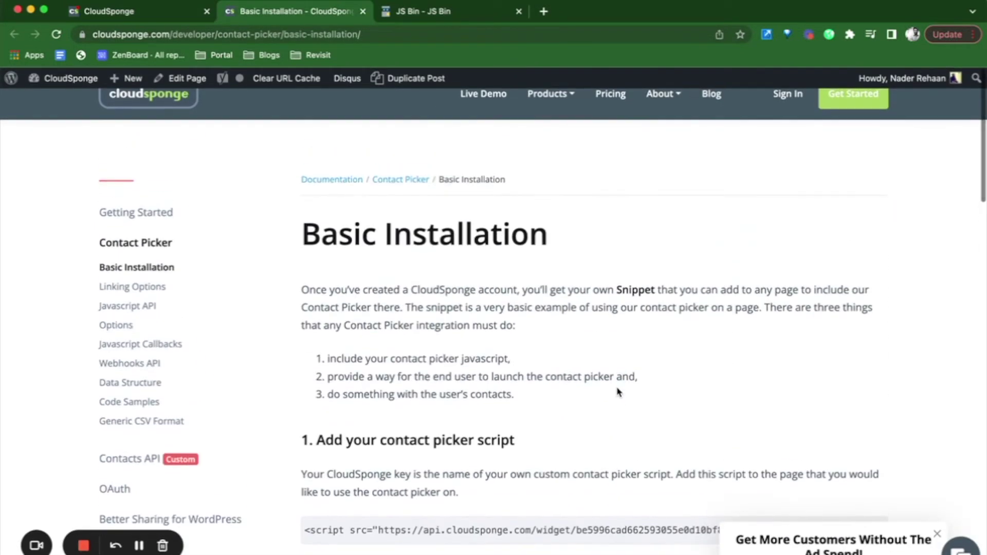
scroll(617, 388, down, 3)
drag(304, 445, 887, 447)
key(super+c)
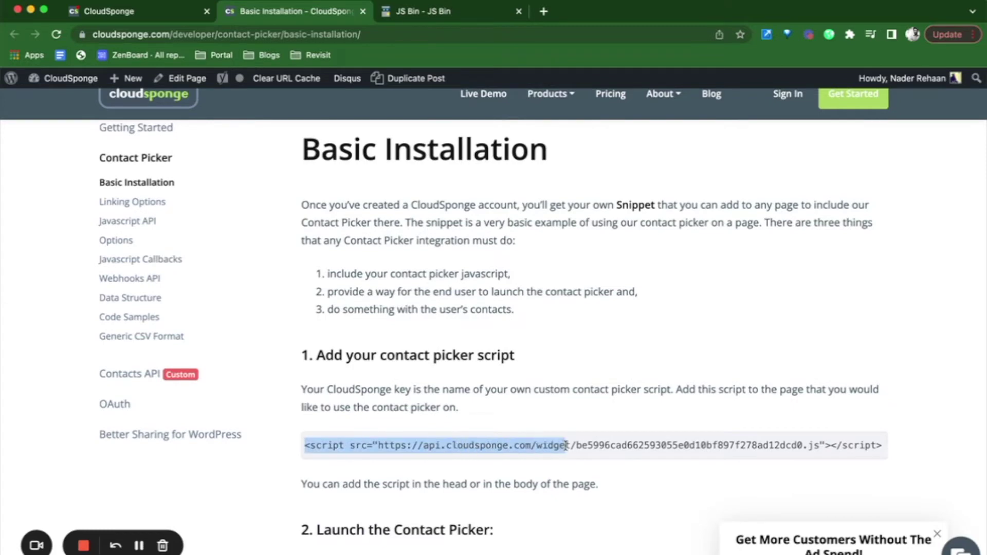
click(450, 13)
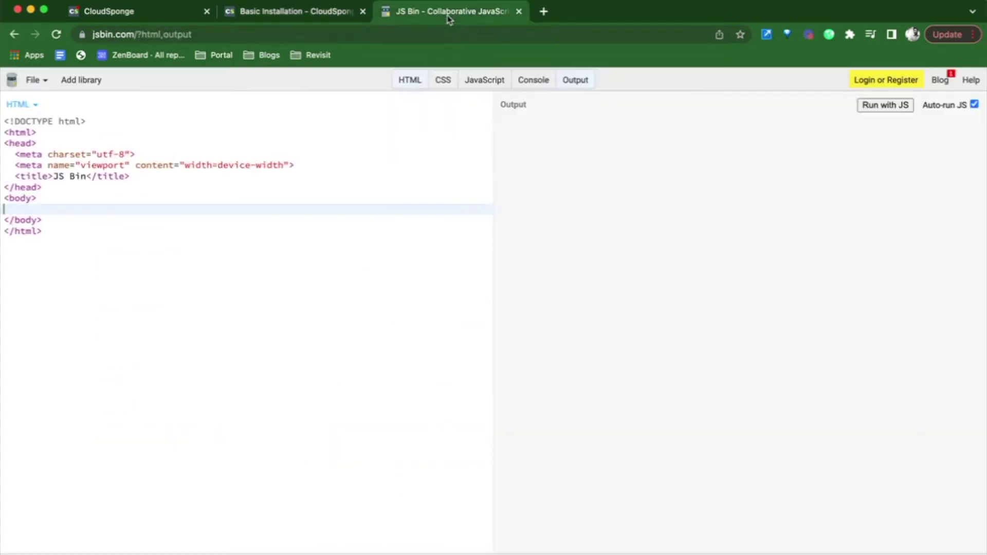
click(77, 146)
key(Return)
key(super+v)
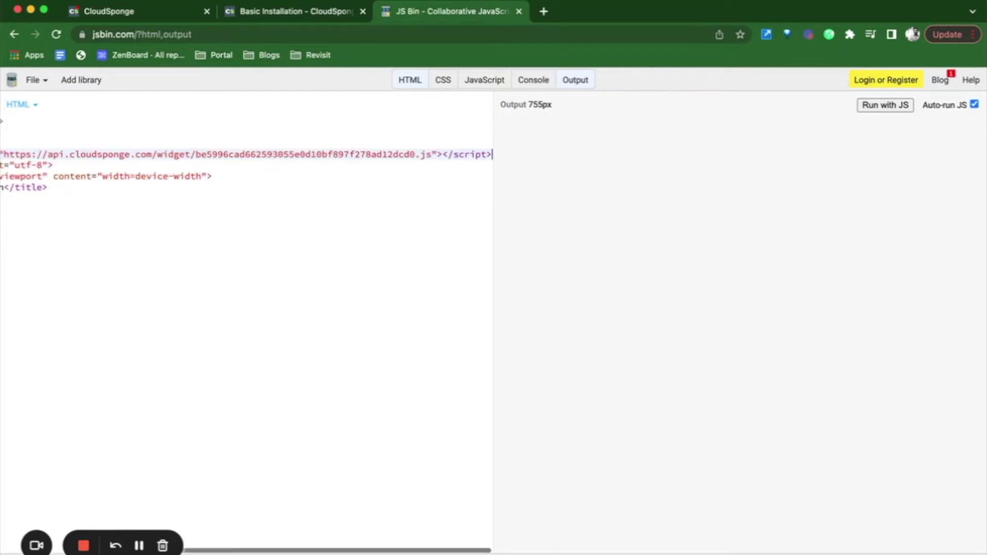
key(Return)
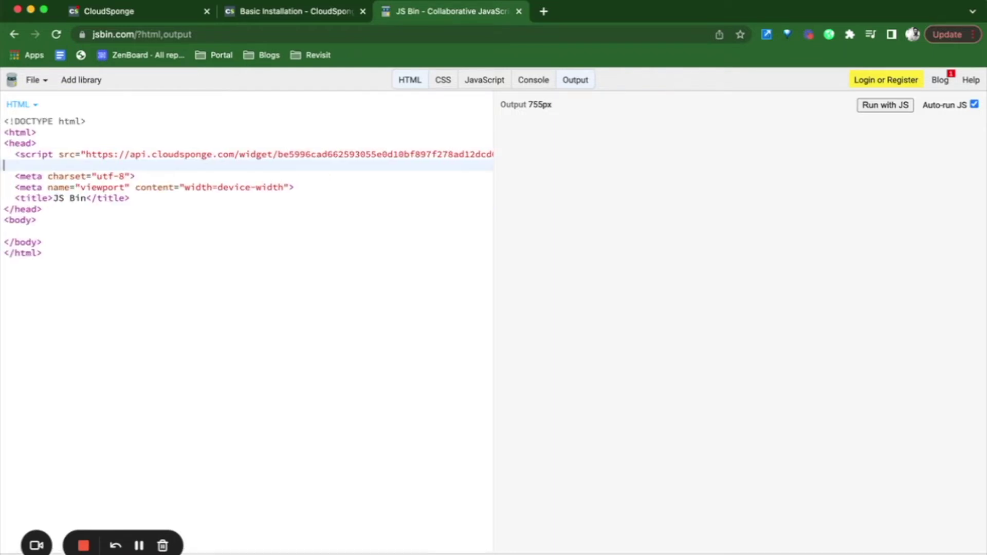
key(ctrl+shift+Tab)
scroll(396, 338, down, 2)
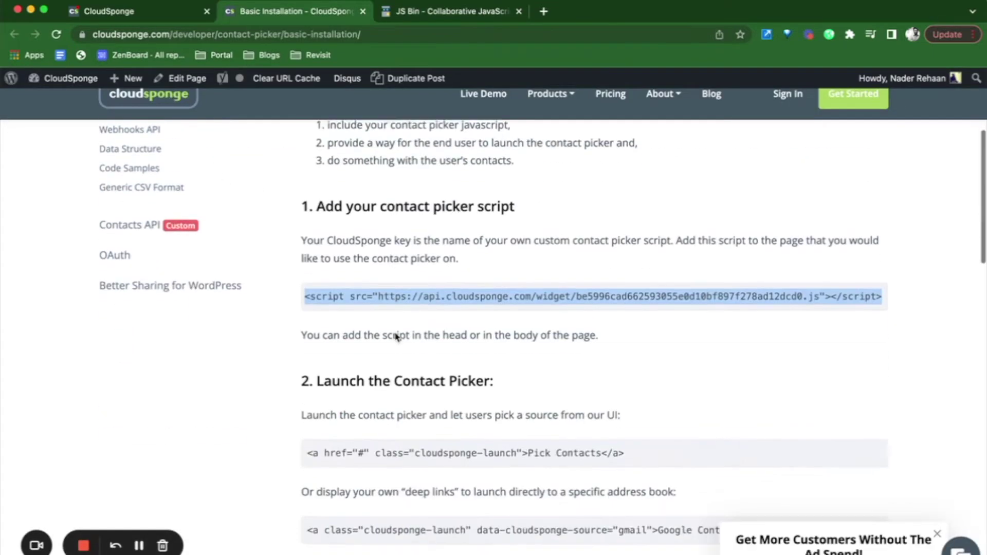
scroll(396, 337, down, 3)
- Select the full Pick Contacts launch link line in the CloudSponge docs
click(420, 261)
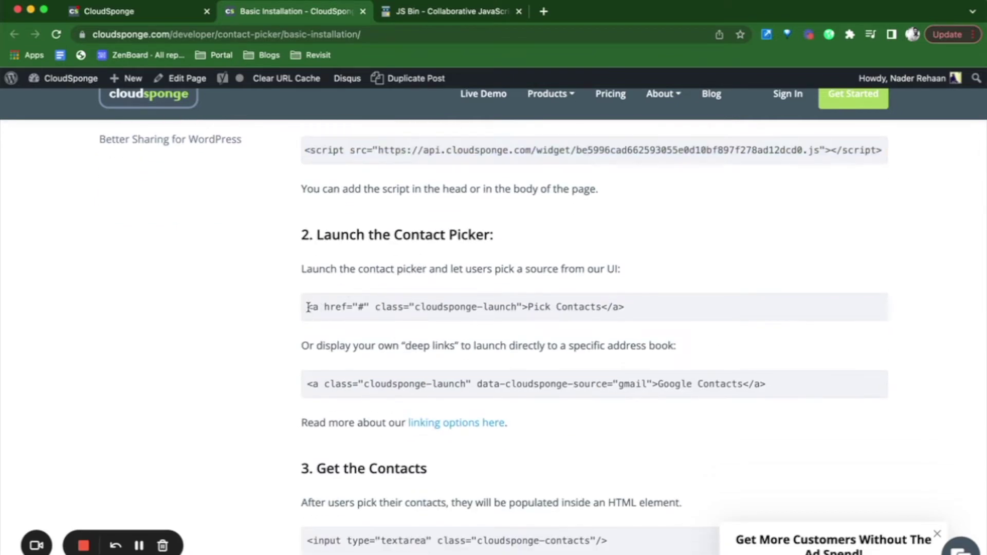
drag(307, 308, 629, 313)
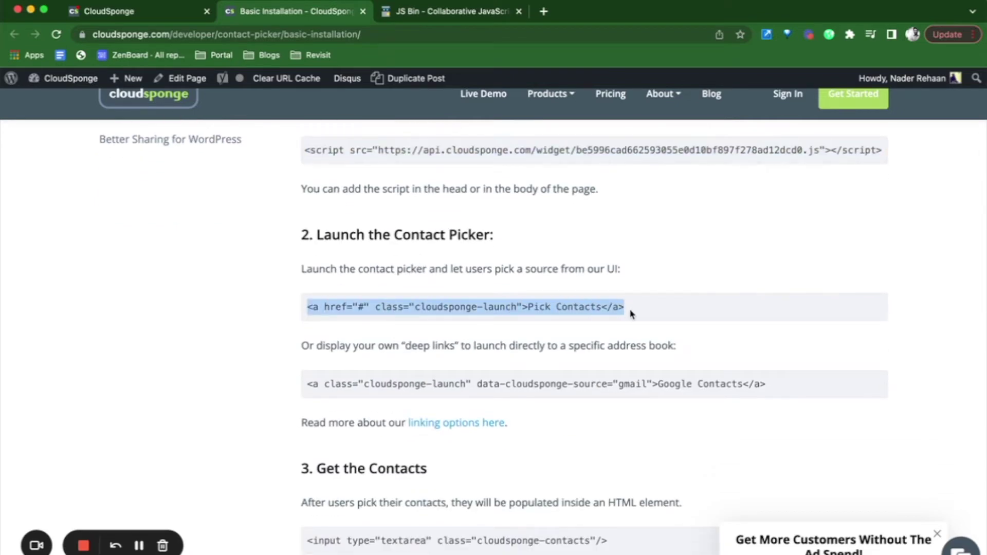
mouse_move(308, 383)
mouse_down()
mouse_move(772, 385)
mouse_move(747, 388)
mouse_up()
click(699, 424)
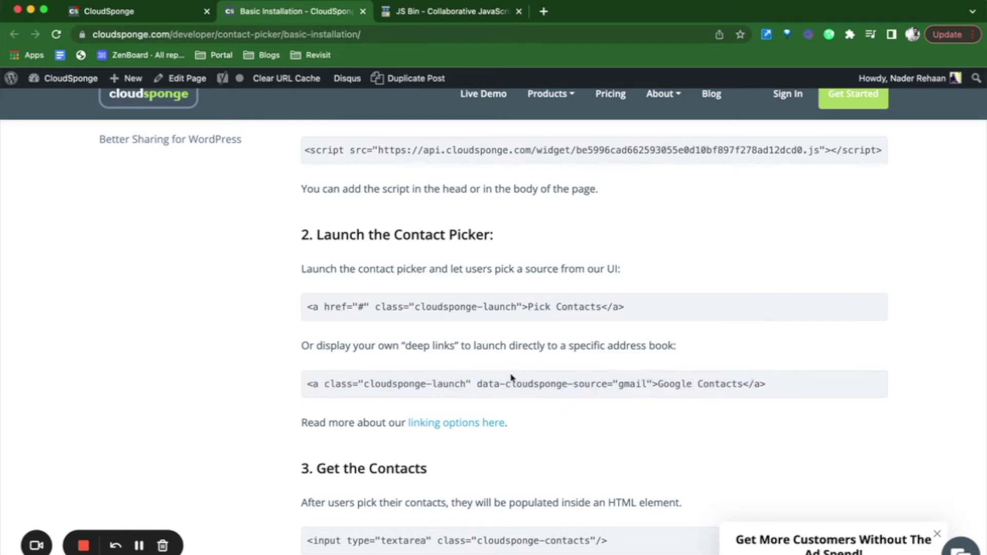
drag(306, 312, 555, 307)
triple_click(633, 308)
key(ctrl+c)
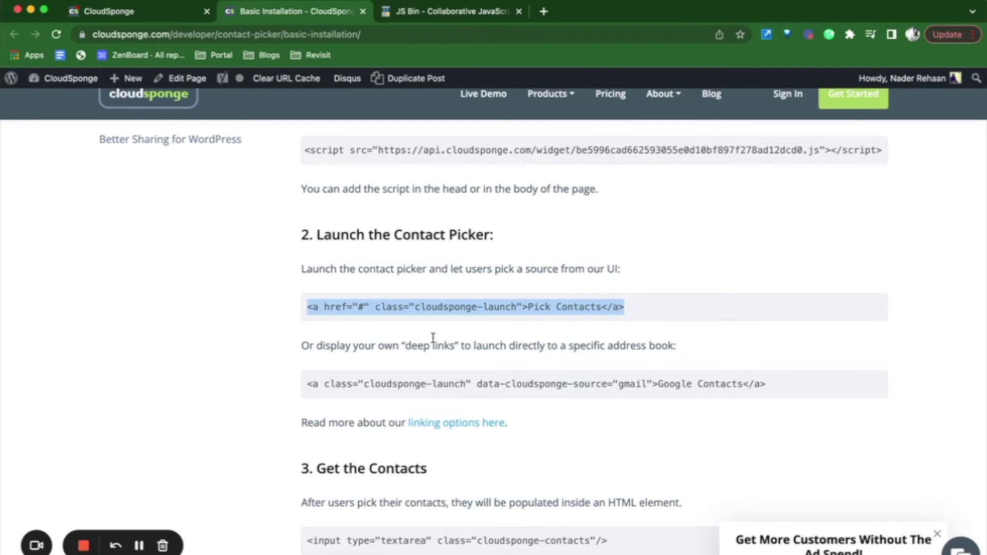
- Paste the Pick Contacts link into the JS Bin body, adding a line after it
key(ctrl+Tab)
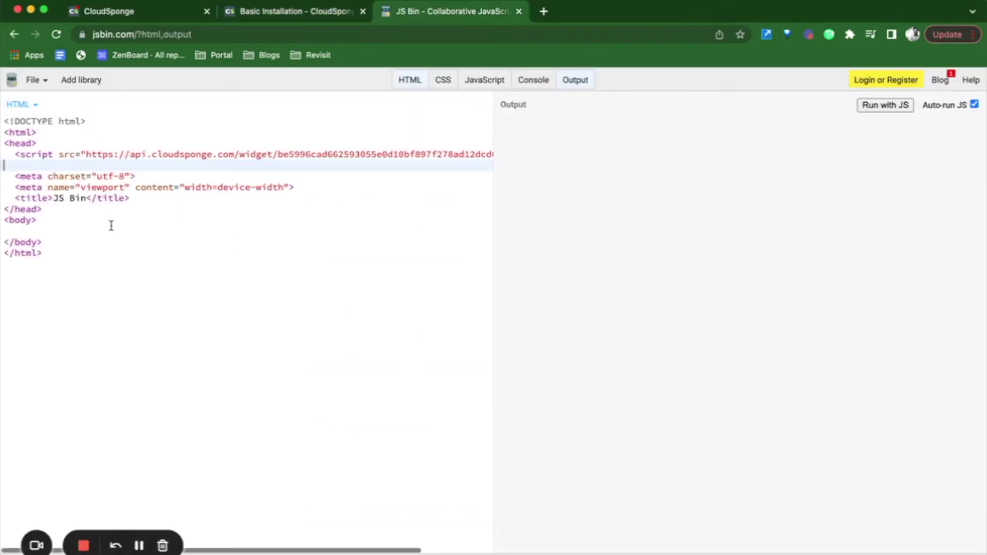
click(88, 233)
key(ctrl+v)
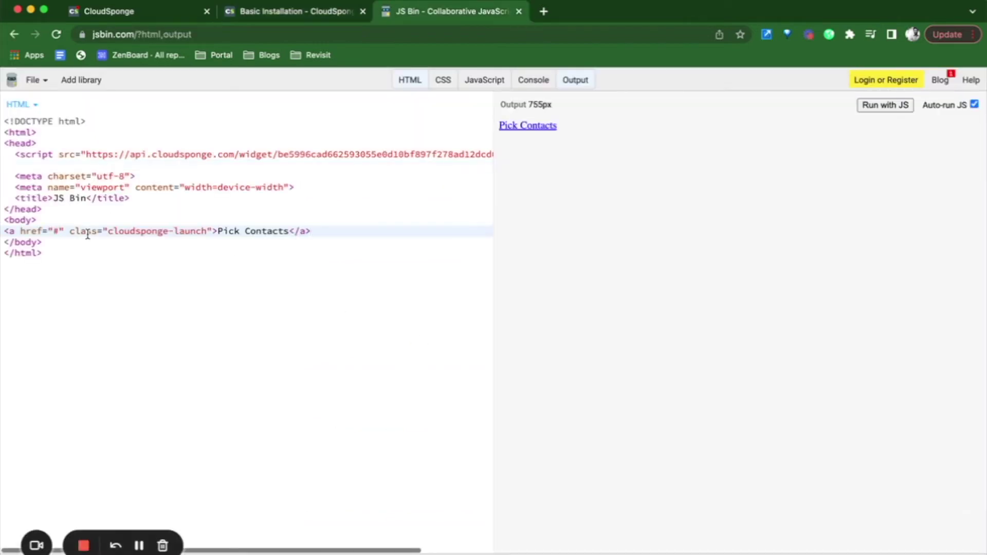
key(ctrl+shift+Tab)
scroll(322, 389, down, 5)
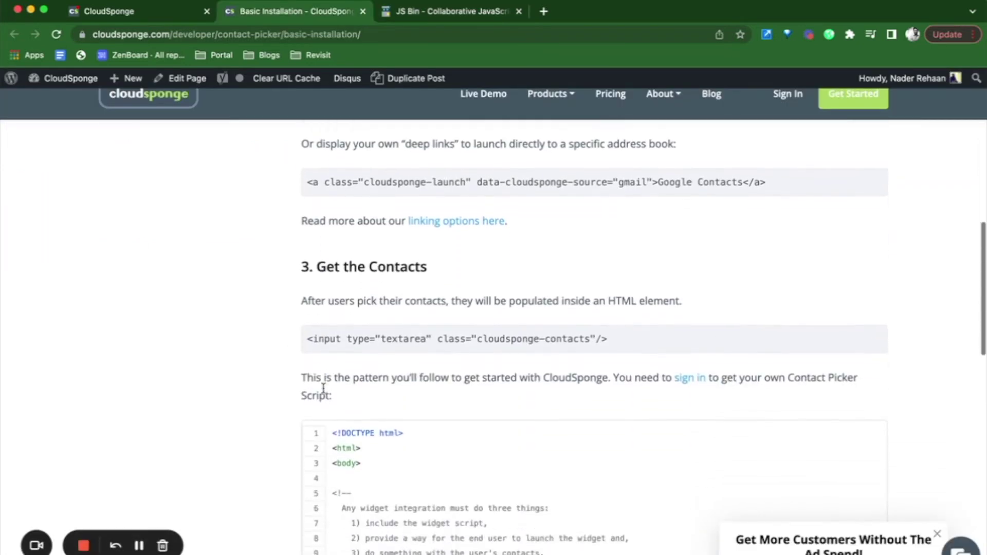
drag(308, 312, 612, 316)
key(ctrl+c)
key(ctrl+Tab)
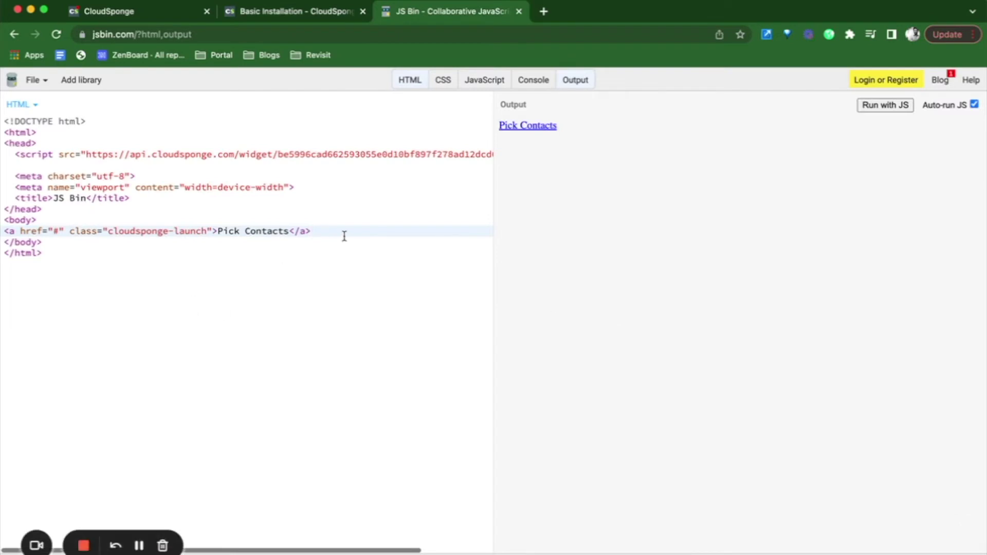
key(Return)
- Paste the contacts input field code into the body and check the script's widget key
key(ctrl+v)
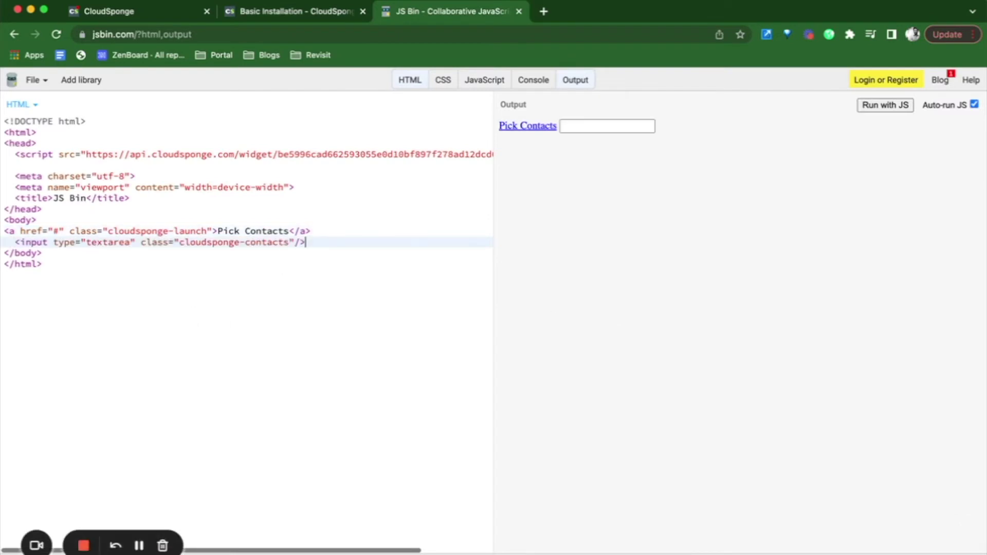
drag(60, 154, 350, 153)
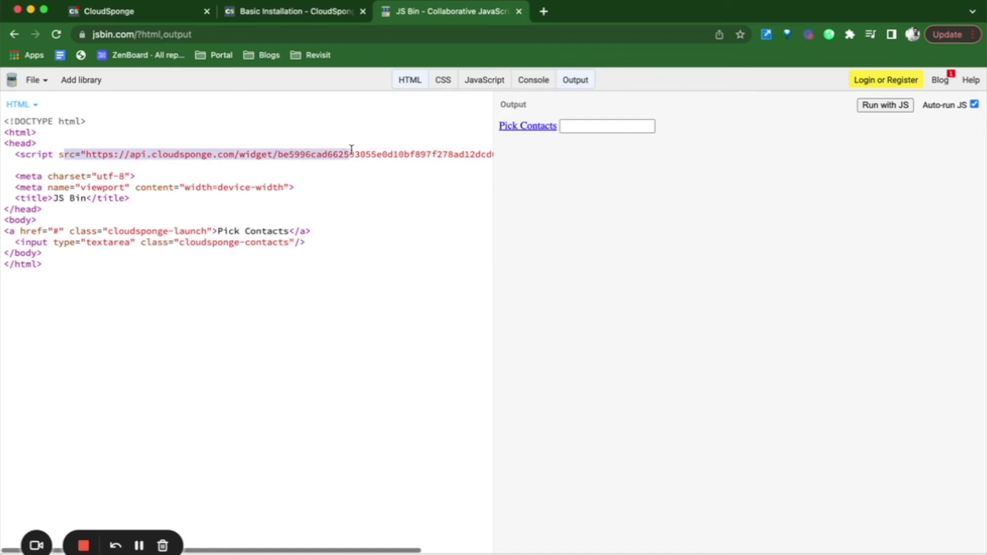
drag(351, 154, 460, 155)
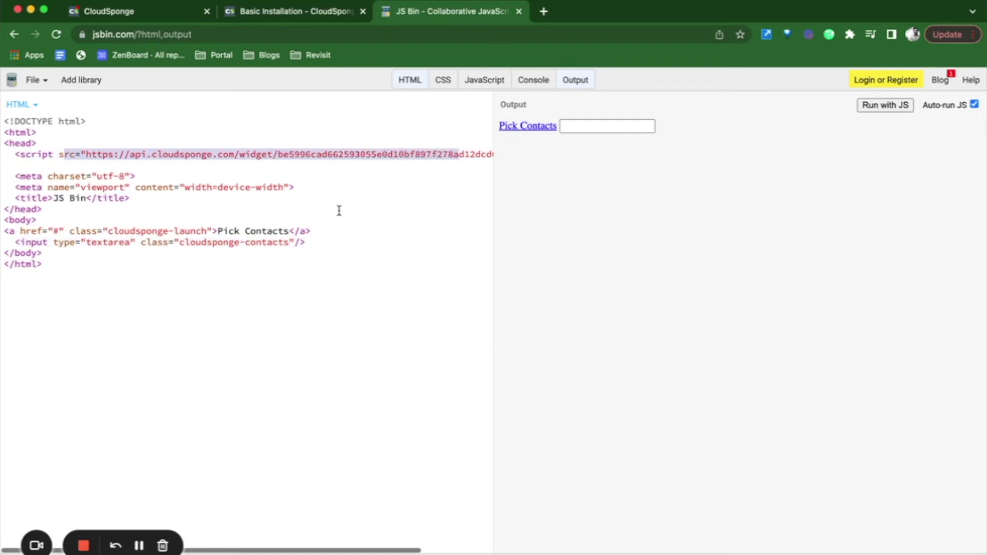
click(317, 230)
text(</br>)
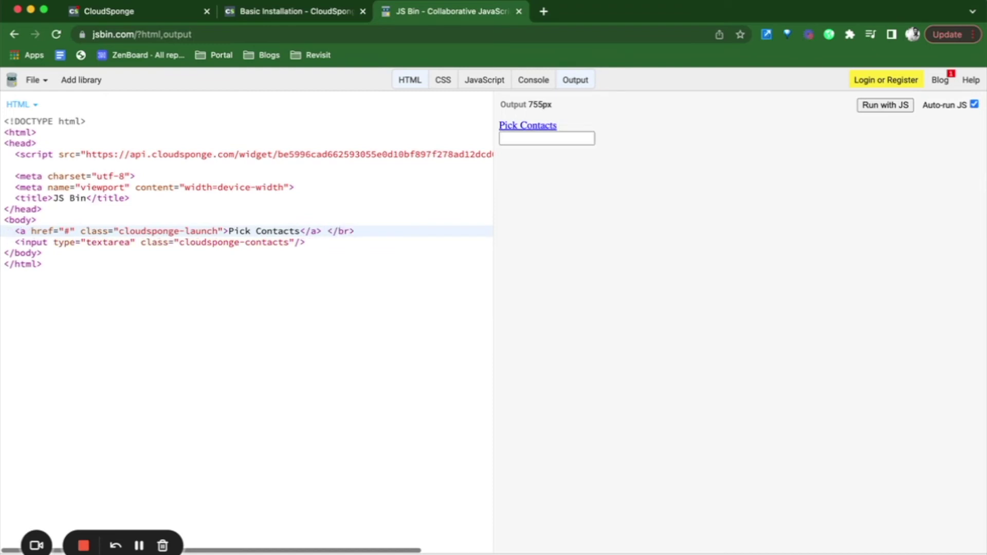
- Rename the link to 'Add from Address Book', then test it and choose Yahoo
key(Return)
text(</br>)
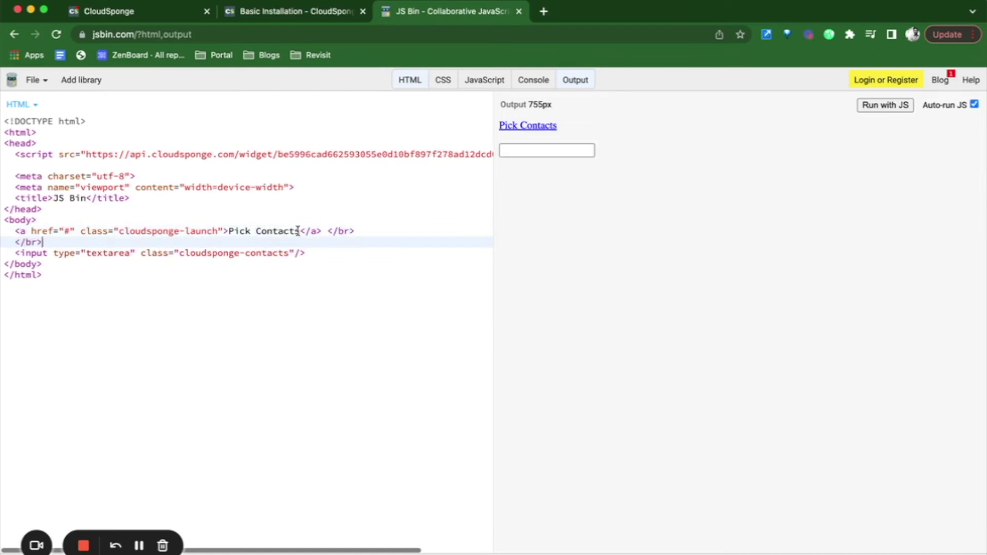
drag(299, 231, 229, 231)
text(Add from Address Book)
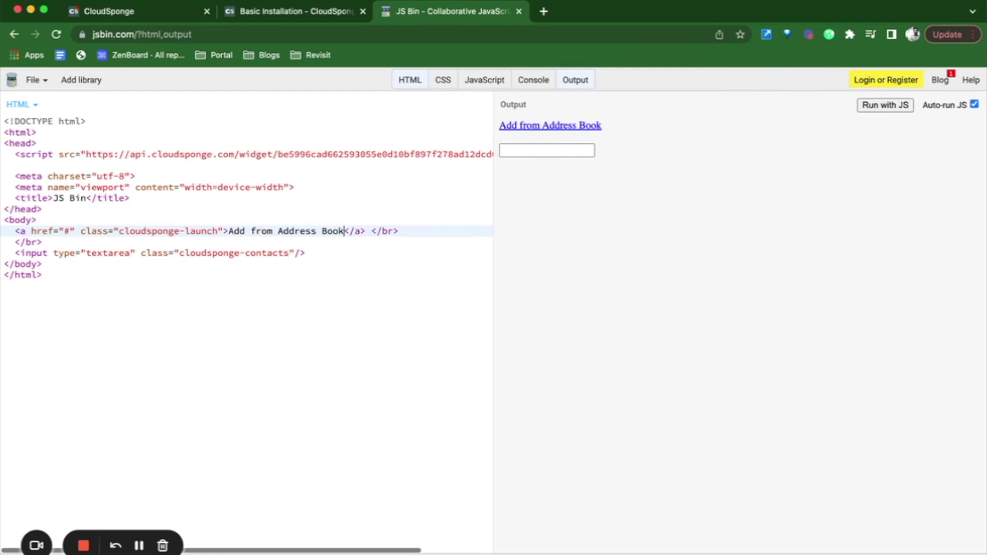
click(540, 126)
click(575, 198)
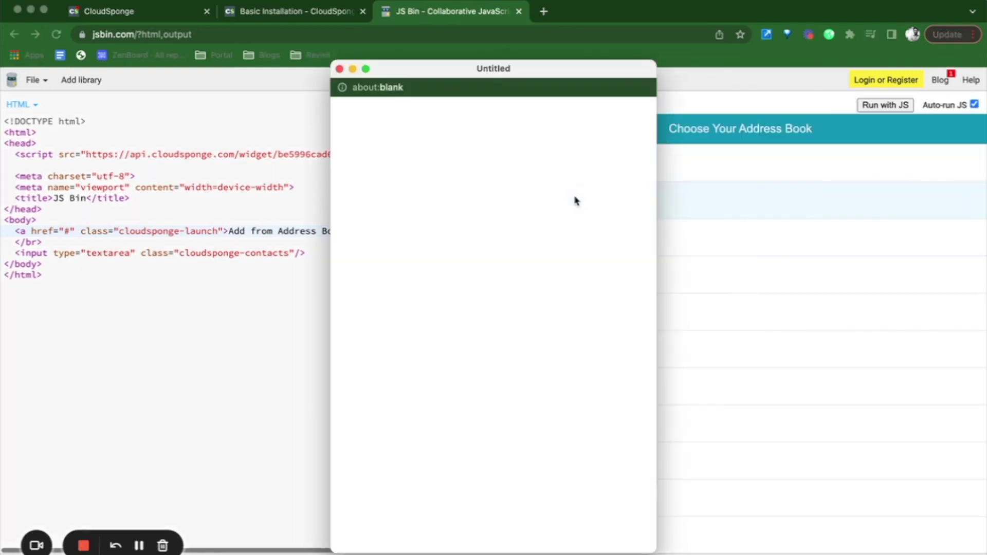